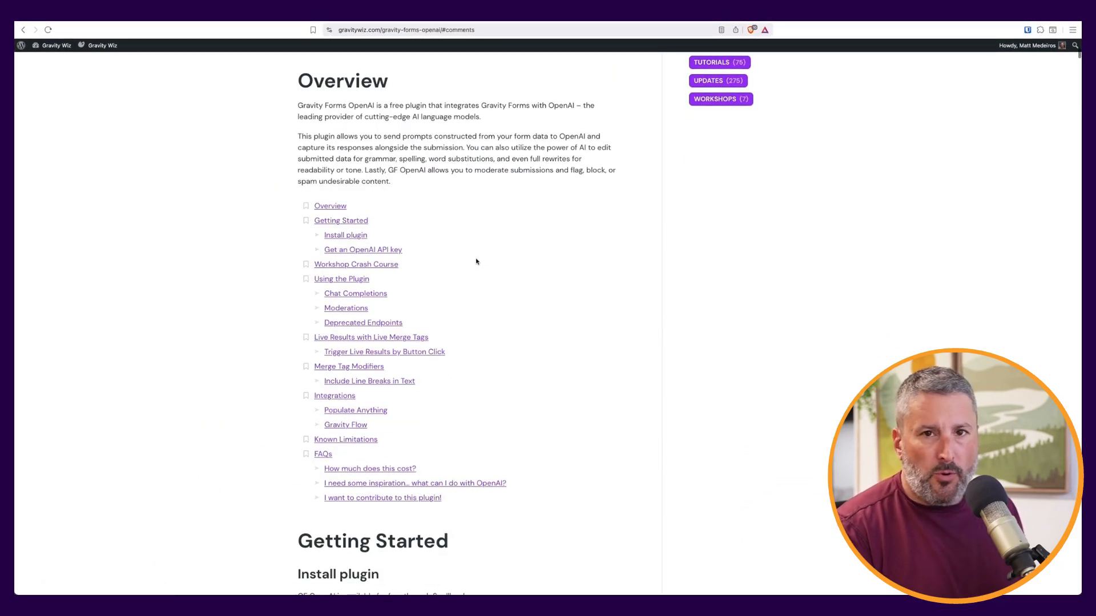
{"action": "scroll", "coordinate": [458, 257], "scroll_direction": "down", "scroll_amount": 1}
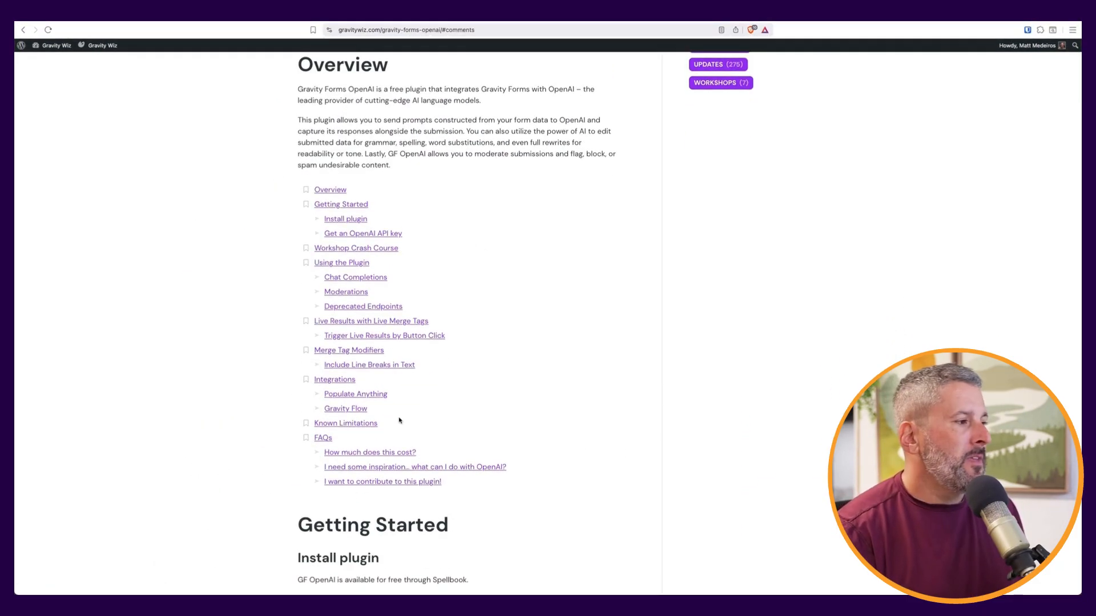
Scroll the Gravity Forms OpenAI article down to the Getting Started install steps and API-key section
{"action": "scroll", "coordinate": [365, 412], "scroll_direction": "down", "scroll_amount": 5}
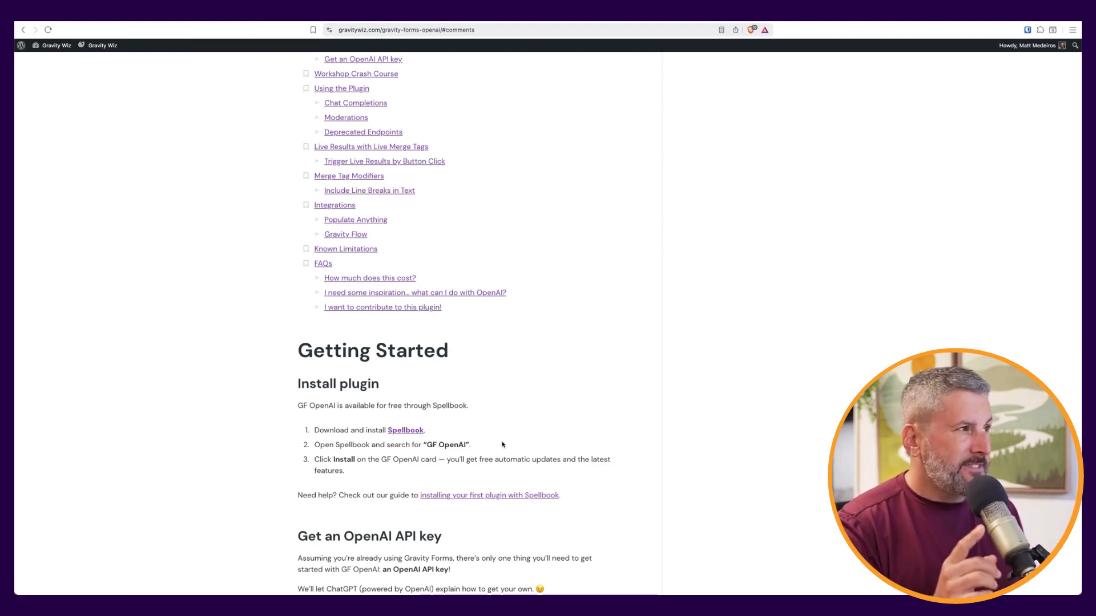
Scroll back up to the article's title, hero image and header
{"action": "scroll", "coordinate": [482, 440], "scroll_direction": "up", "scroll_amount": 7}
{"action": "scroll", "coordinate": [457, 441], "scroll_direction": "up", "scroll_amount": 7}
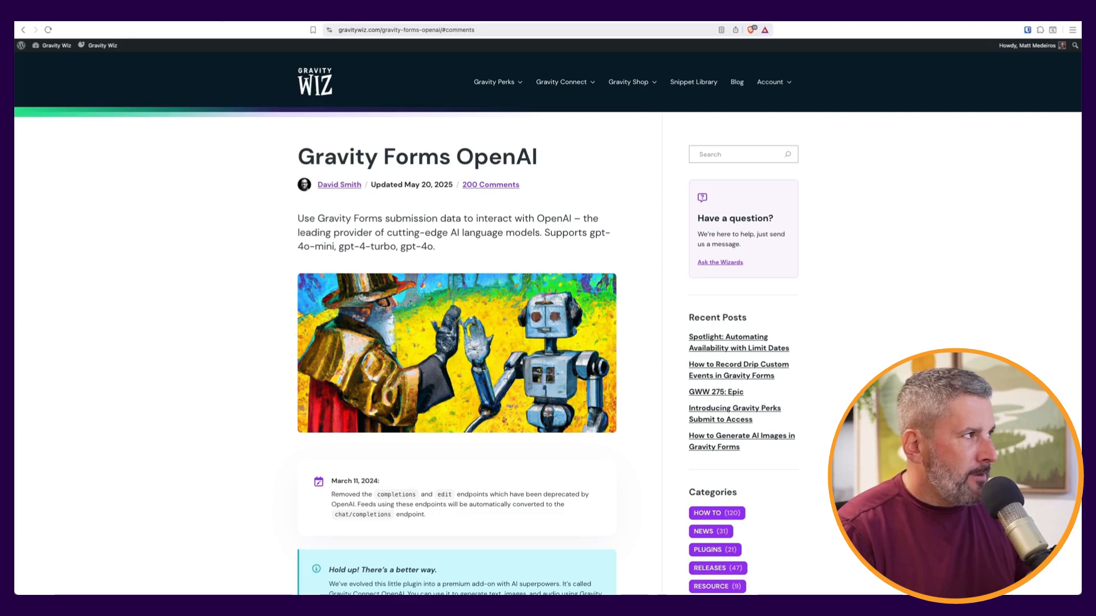
Switch to the WordPress admin and open Spellbook's Free Plugins listing
{"action": "key", "text": "ctrl+Tab"}
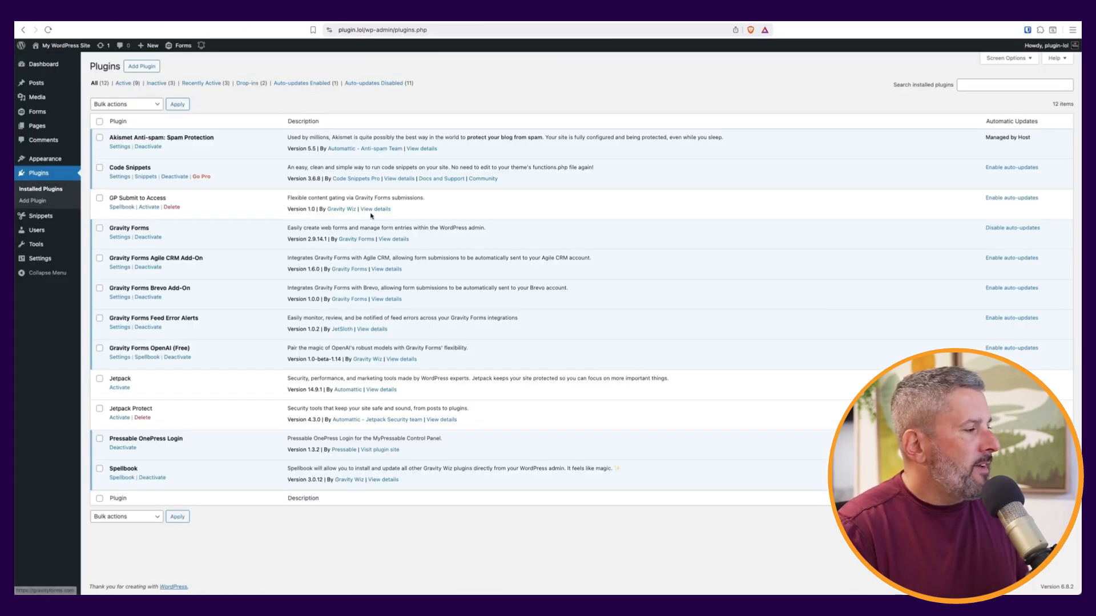
{"action": "mouse_move", "coordinate": [37, 111]}
{"action": "left_click", "coordinate": [98, 227]}
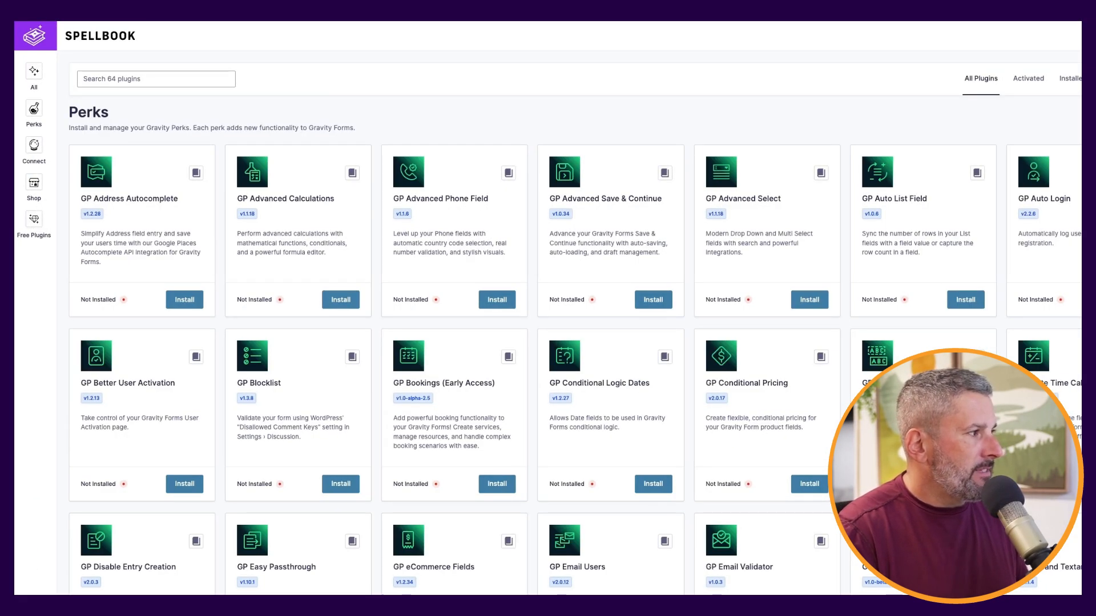
{"action": "left_click", "coordinate": [34, 222]}
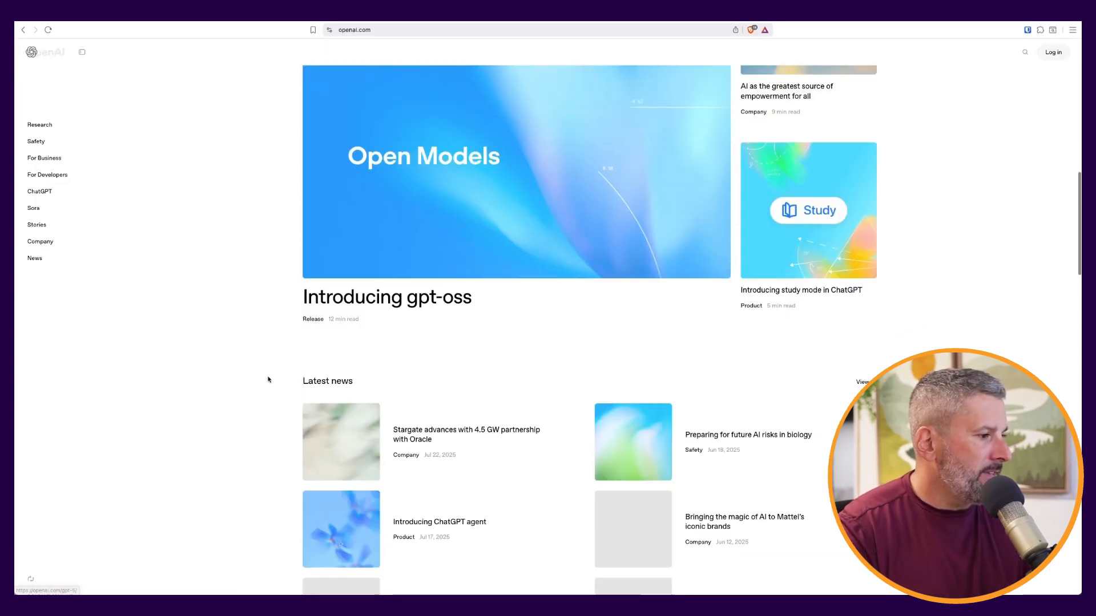
Scroll through the ChatGPT reply containing the faux tech-company CEO bio
{"action": "scroll", "coordinate": [268, 380], "scroll_direction": "down", "scroll_amount": 15}
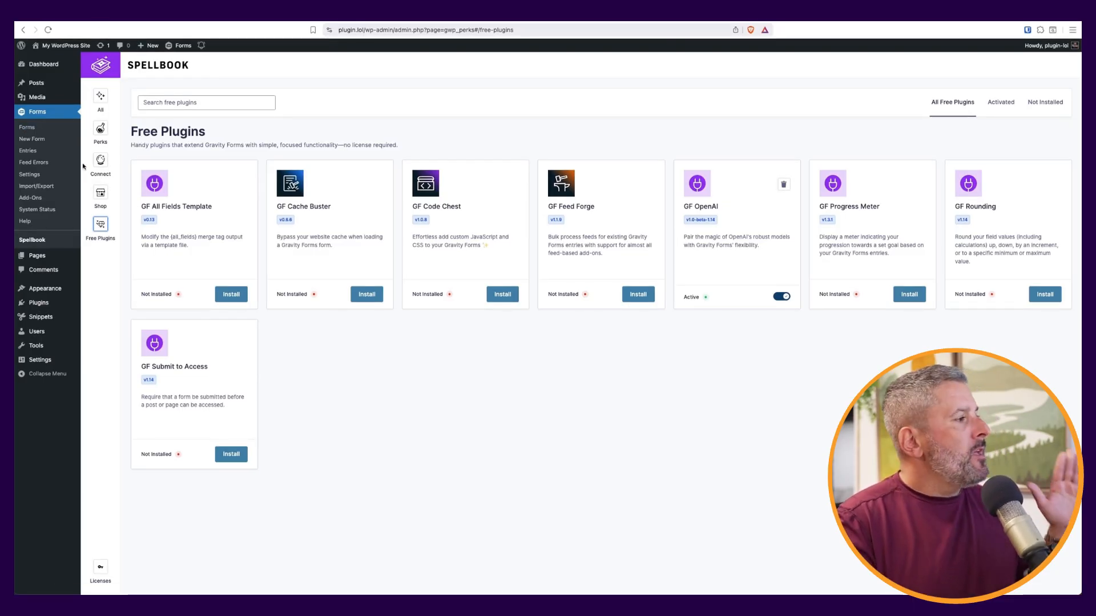
Open the Forms list and load the Special Access form in the editor
{"action": "left_click", "coordinate": [27, 128]}
{"action": "mouse_move", "coordinate": [427, 205]}
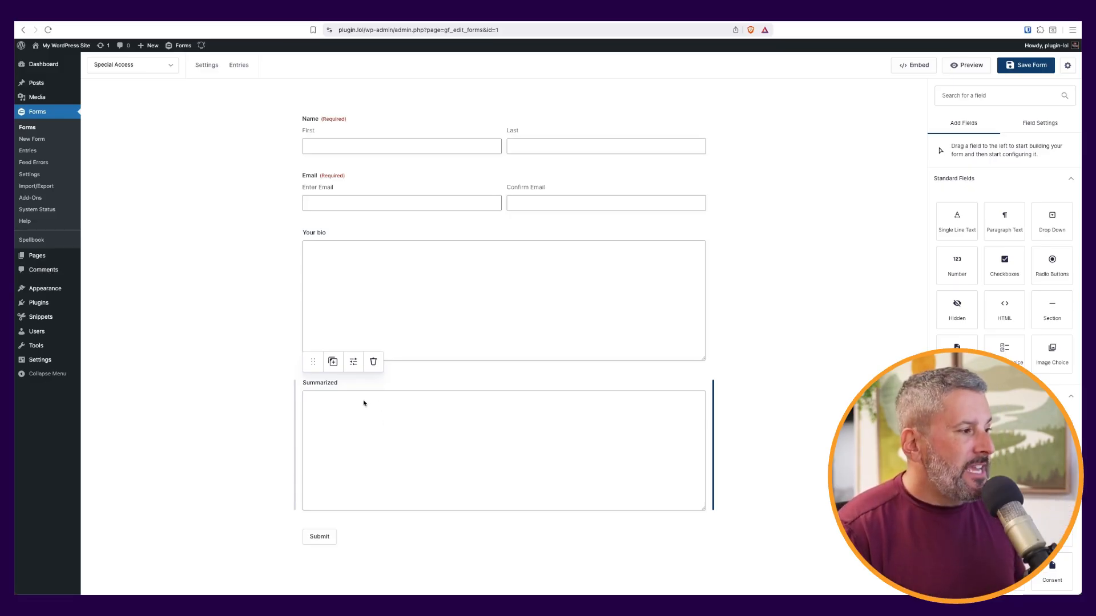
Expand the Summarized field's Advanced options, where Visibility is set to Administrative
{"action": "left_click", "coordinate": [343, 407]}
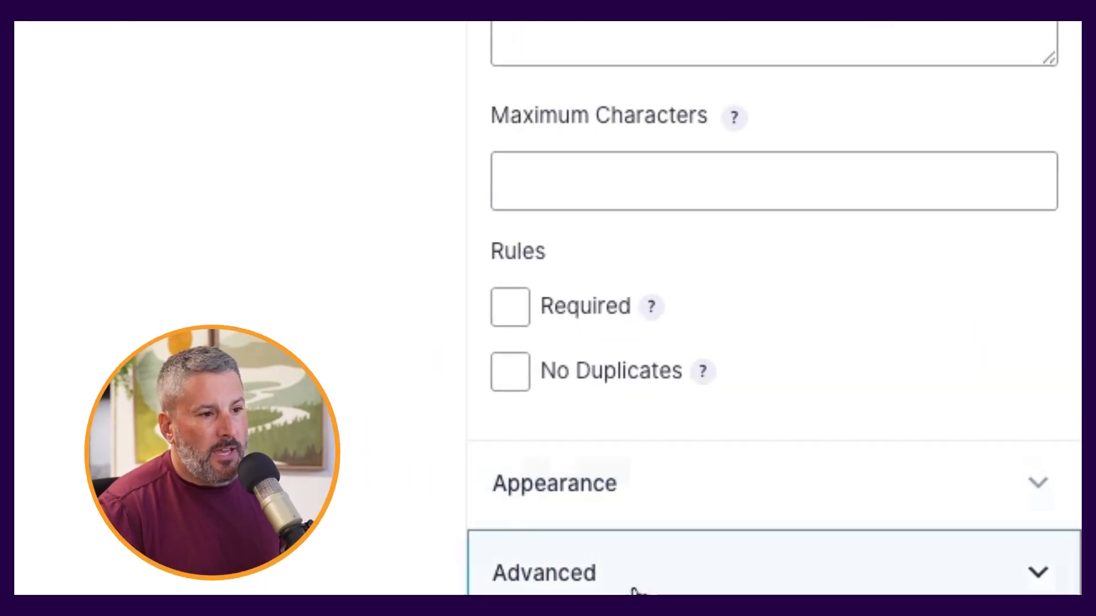
{"action": "left_click", "coordinate": [634, 589]}
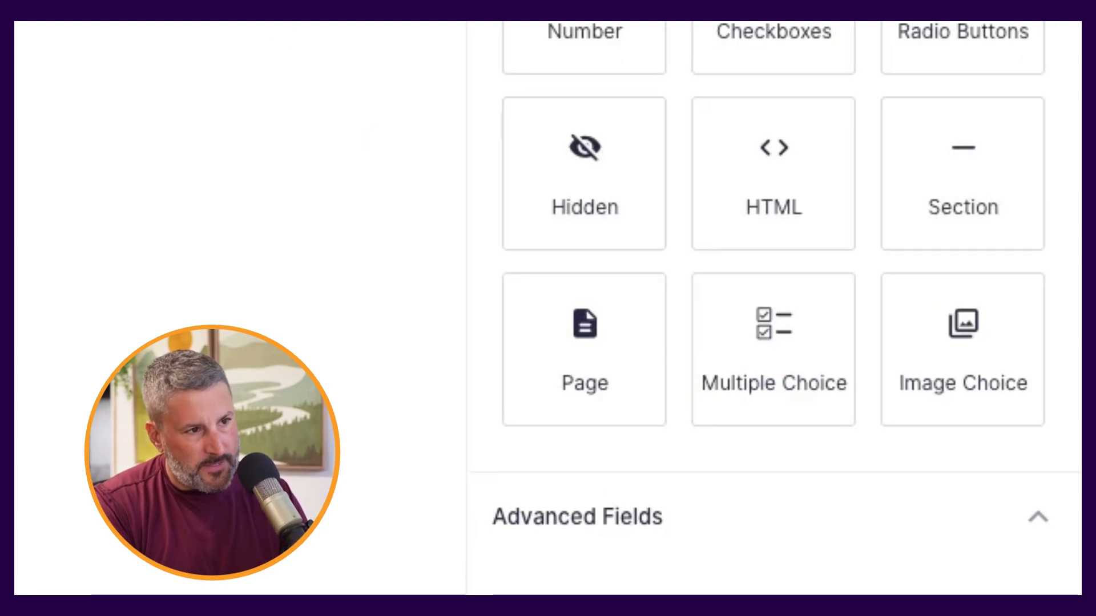
{"action": "left_click", "coordinate": [529, 416]}
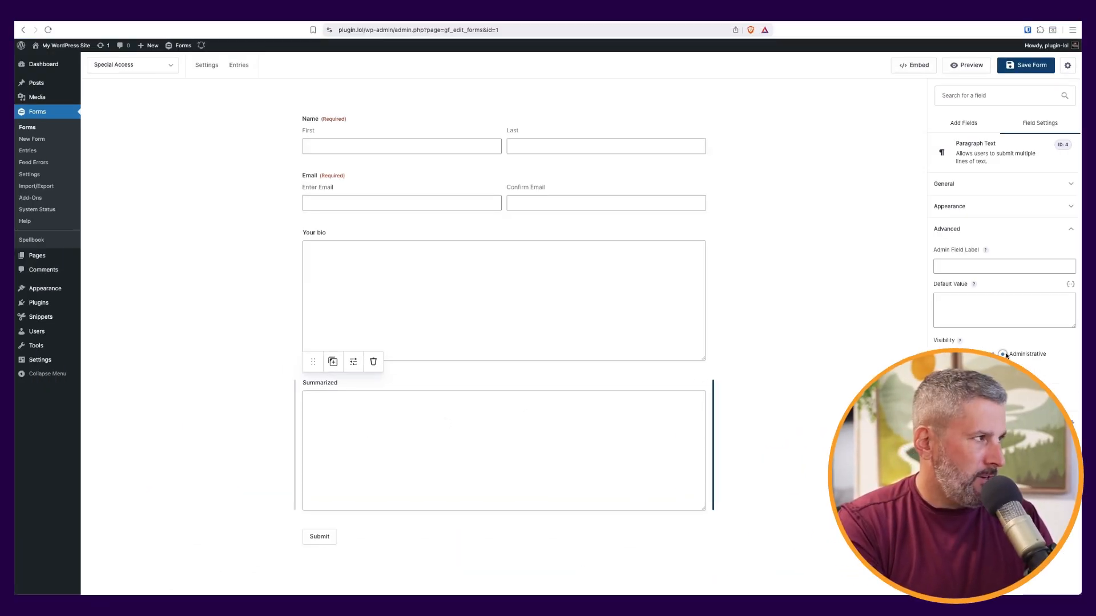
Open OpenAI (Free) Feed 1 and review its Chat Completions endpoint and summarize prompt
{"action": "mouse_move", "coordinate": [213, 79]}
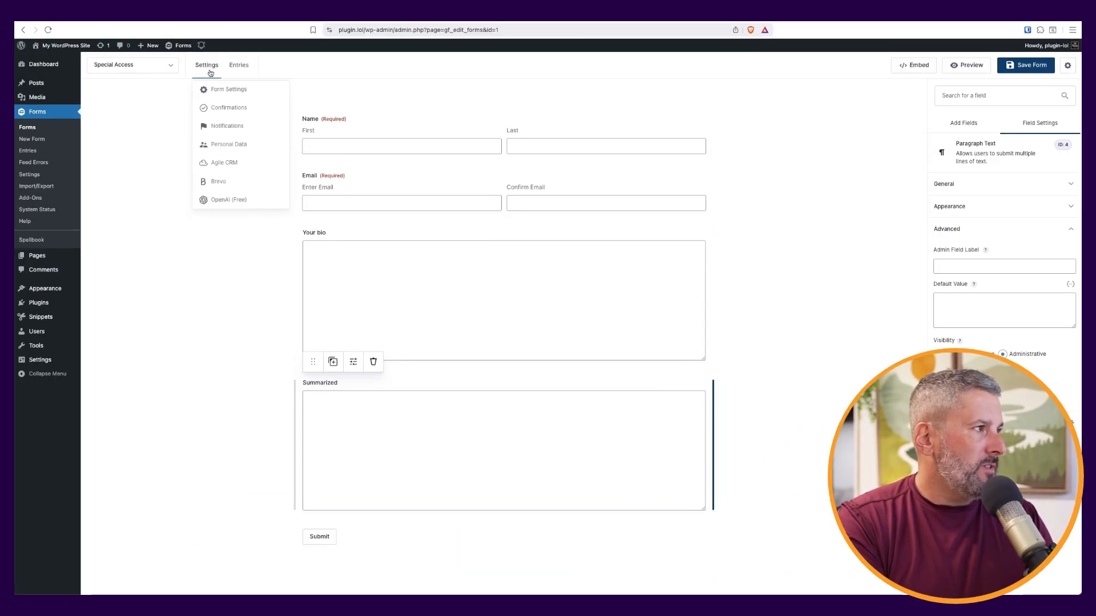
{"action": "left_click", "coordinate": [237, 202]}
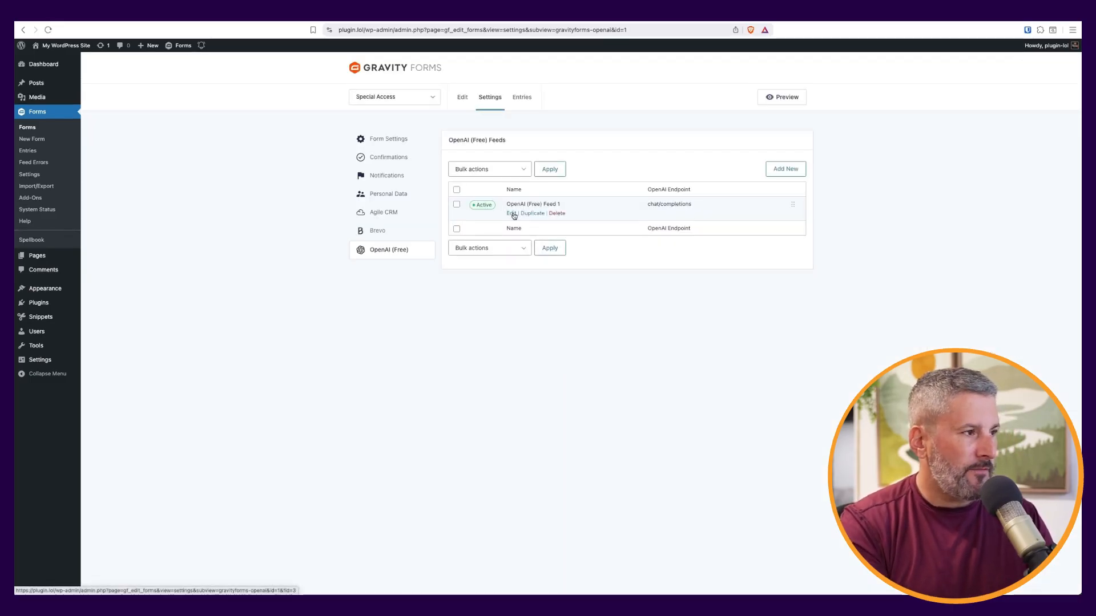
{"action": "left_click", "coordinate": [511, 214]}
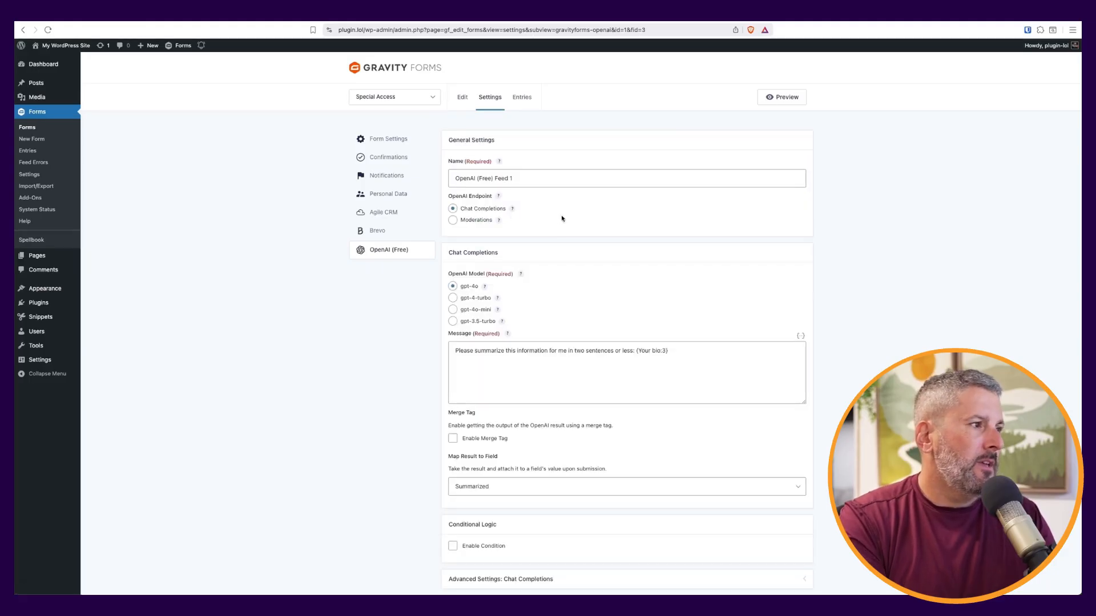
{"action": "left_click", "coordinate": [268, 189]}
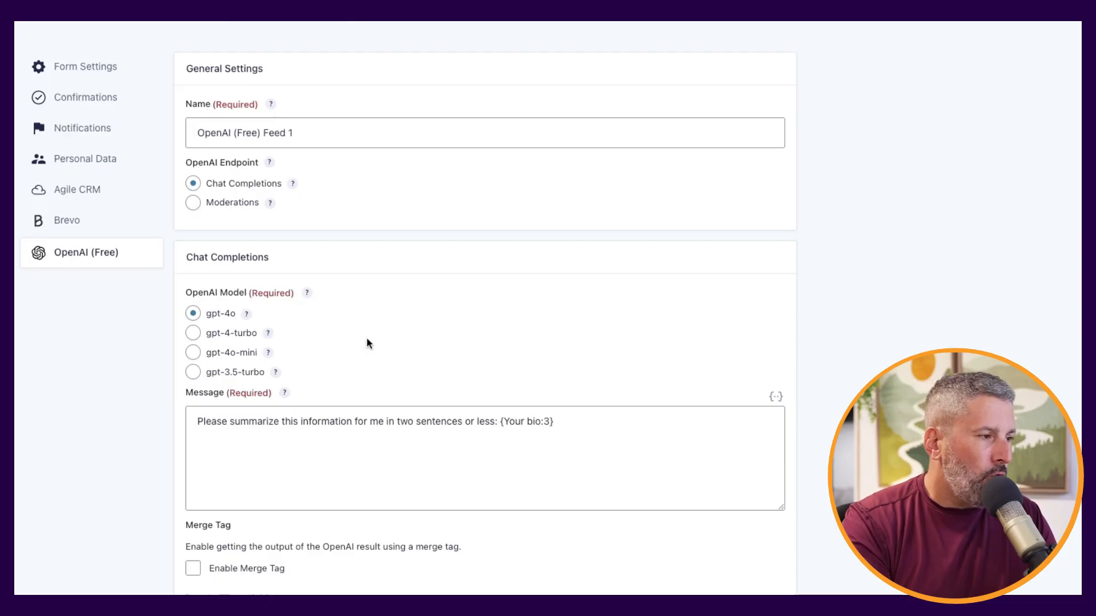
{"action": "scroll", "coordinate": [372, 344], "scroll_direction": "down", "scroll_amount": 3}
{"action": "left_click", "coordinate": [189, 337]}
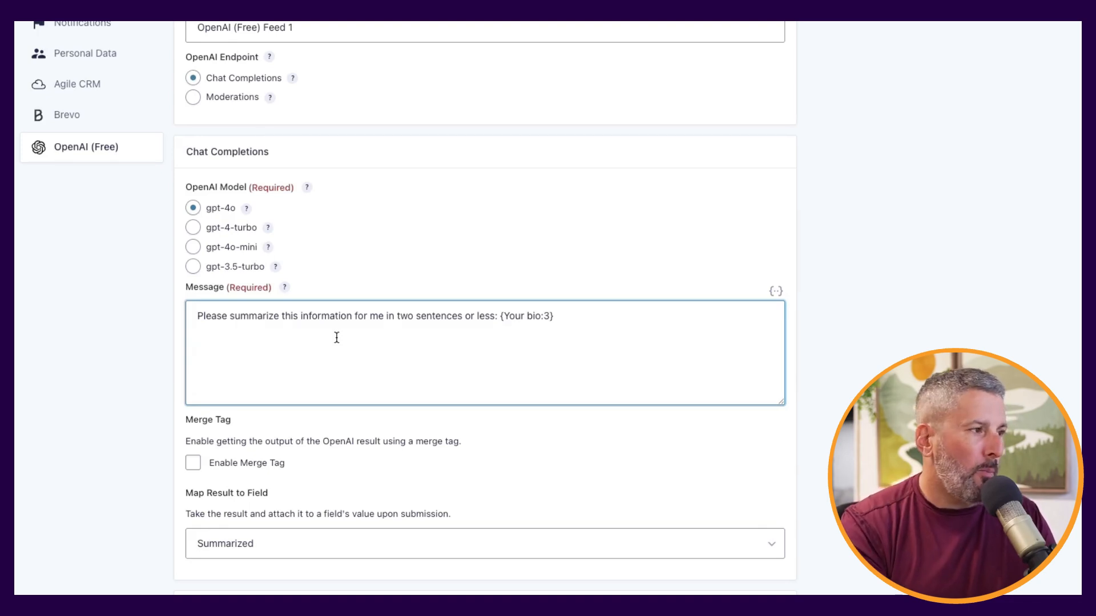
{"action": "left_click_drag", "start_coordinate": [197, 316], "coordinate": [277, 319]}
{"action": "left_click", "coordinate": [299, 326]}
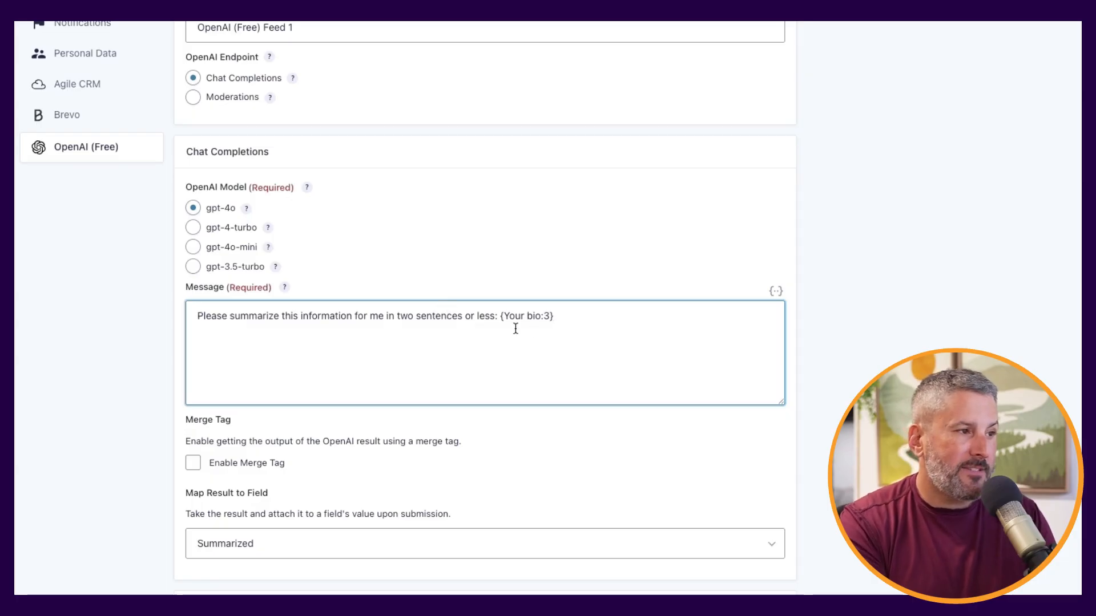
Browse the merge tags available for the Message prompt
{"action": "left_click", "coordinate": [775, 291]}
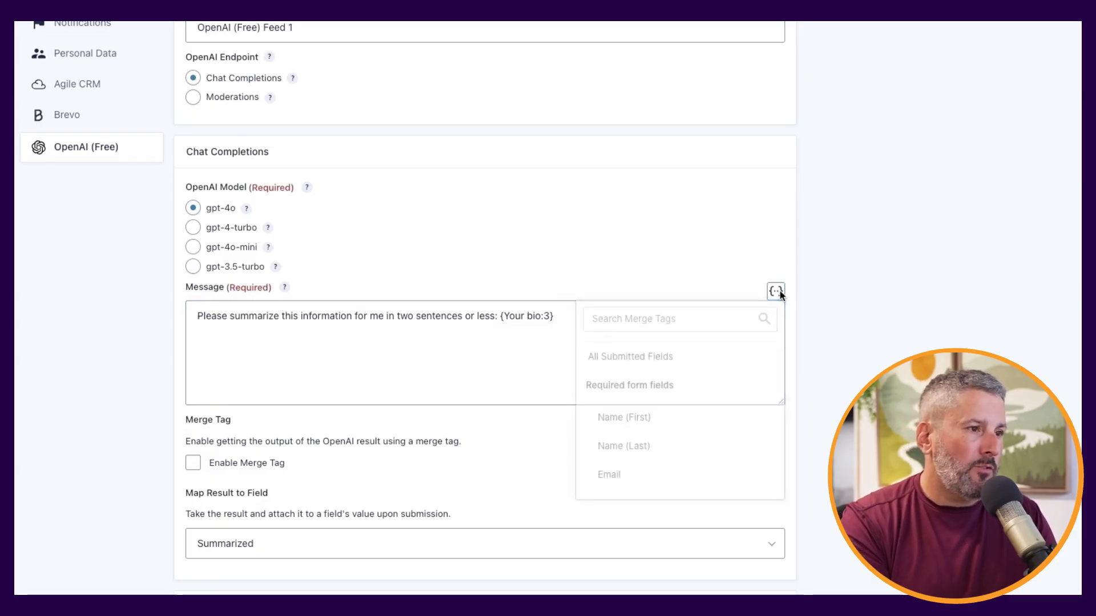
{"action": "scroll", "coordinate": [677, 411], "scroll_direction": "down", "scroll_amount": 1}
{"action": "scroll", "coordinate": [646, 447], "scroll_direction": "down", "scroll_amount": 3}
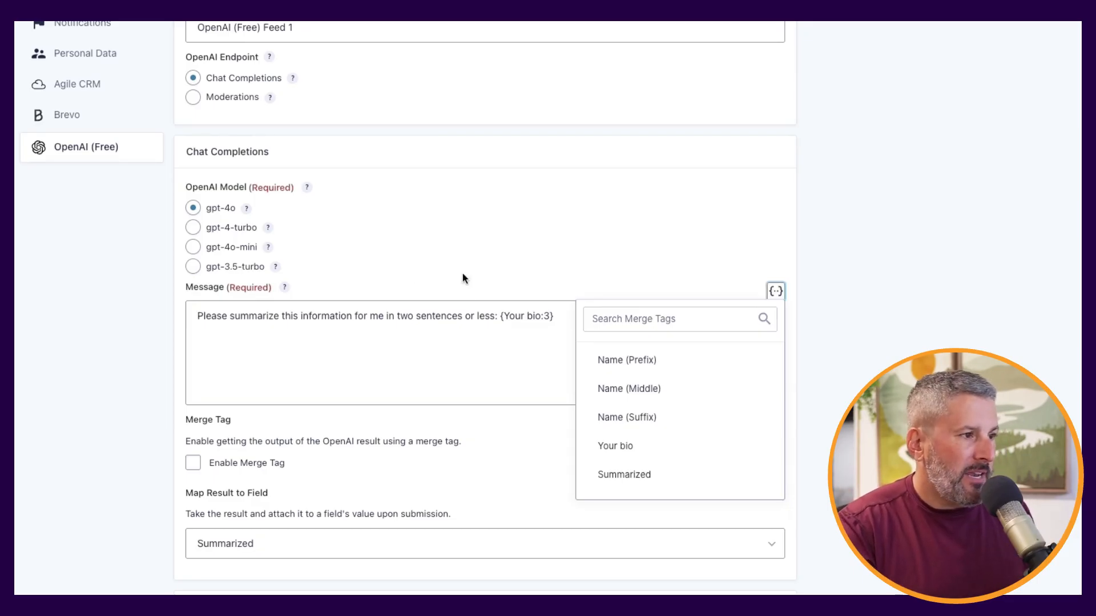
{"action": "left_click", "coordinate": [457, 462]}
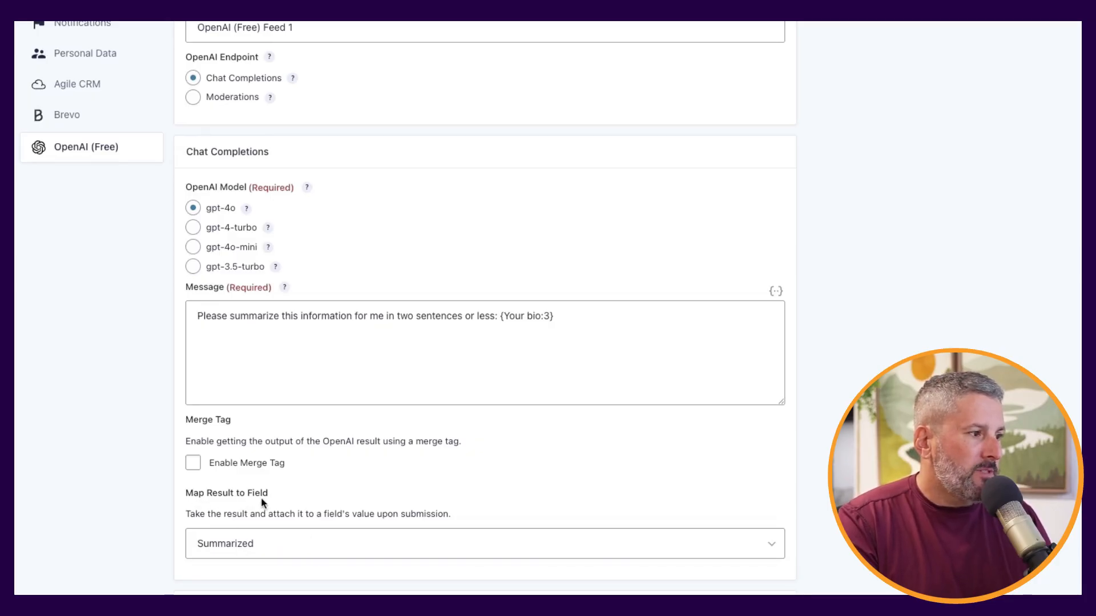
Keep Summarized as the field receiving the result and save the feed
{"action": "left_click", "coordinate": [278, 549]}
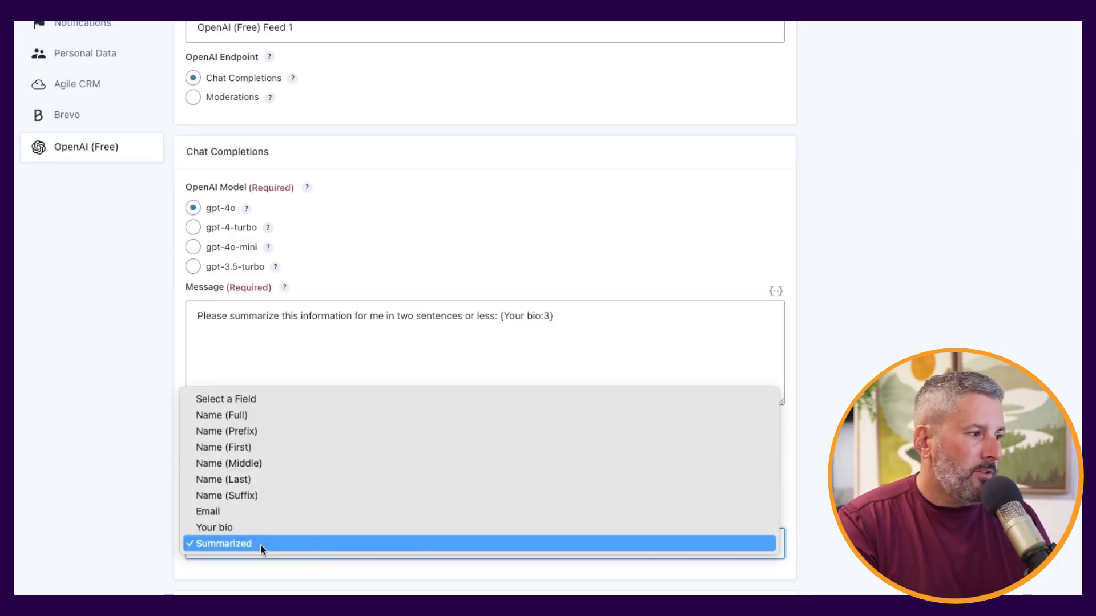
{"action": "left_click", "coordinate": [262, 547]}
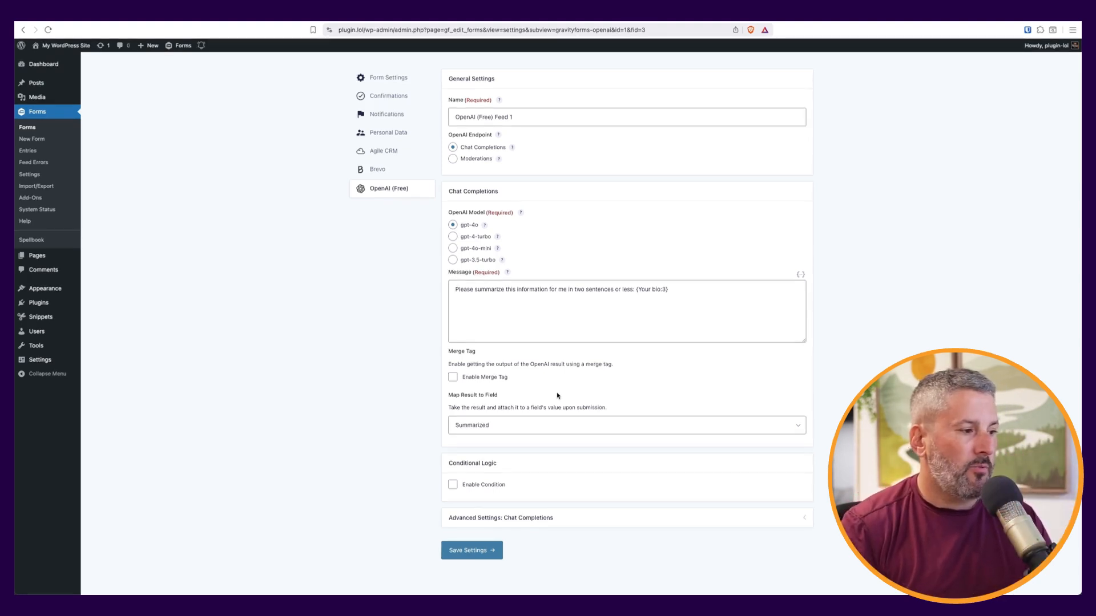
{"action": "left_click", "coordinate": [477, 552]}
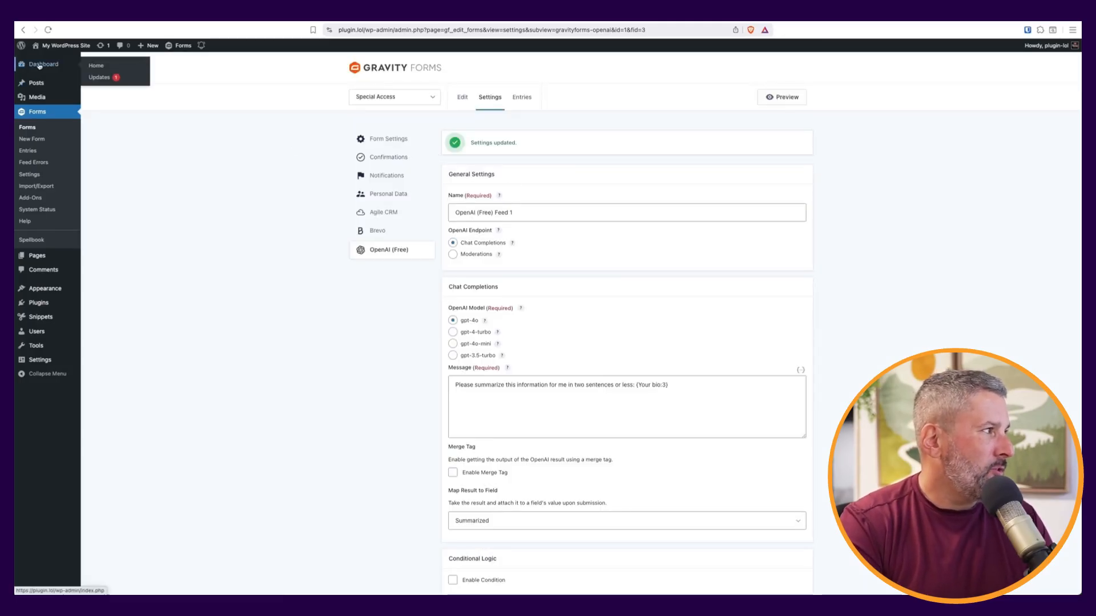
View the Sample Page on the live site, then select the faux CEO bio in ChatGPT
{"action": "mouse_move", "coordinate": [48, 260]}
{"action": "left_click", "coordinate": [118, 258]}
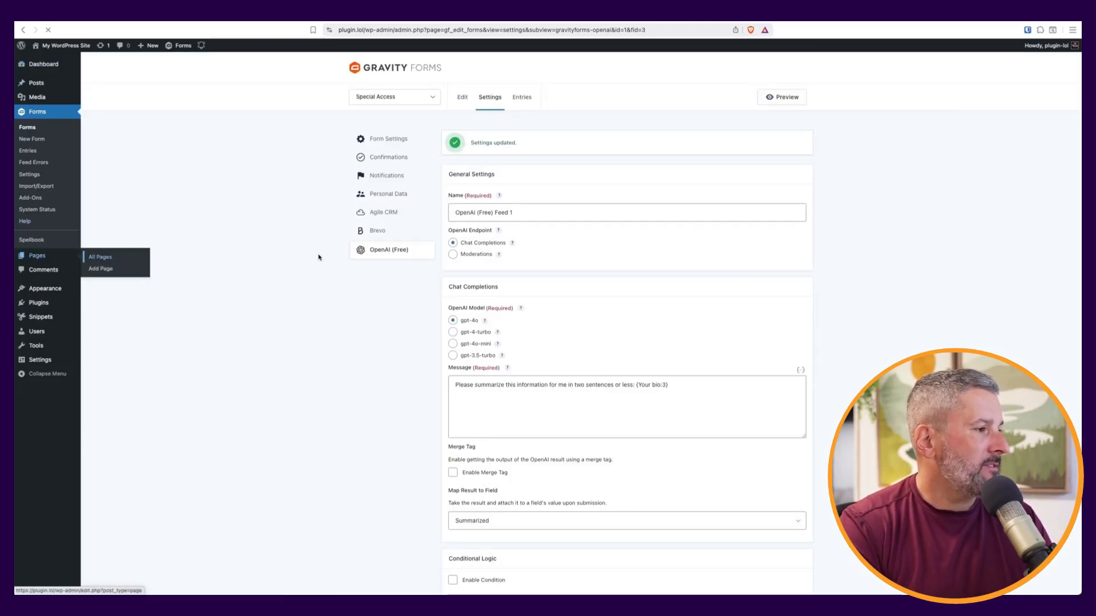
{"action": "left_click", "coordinate": [176, 221]}
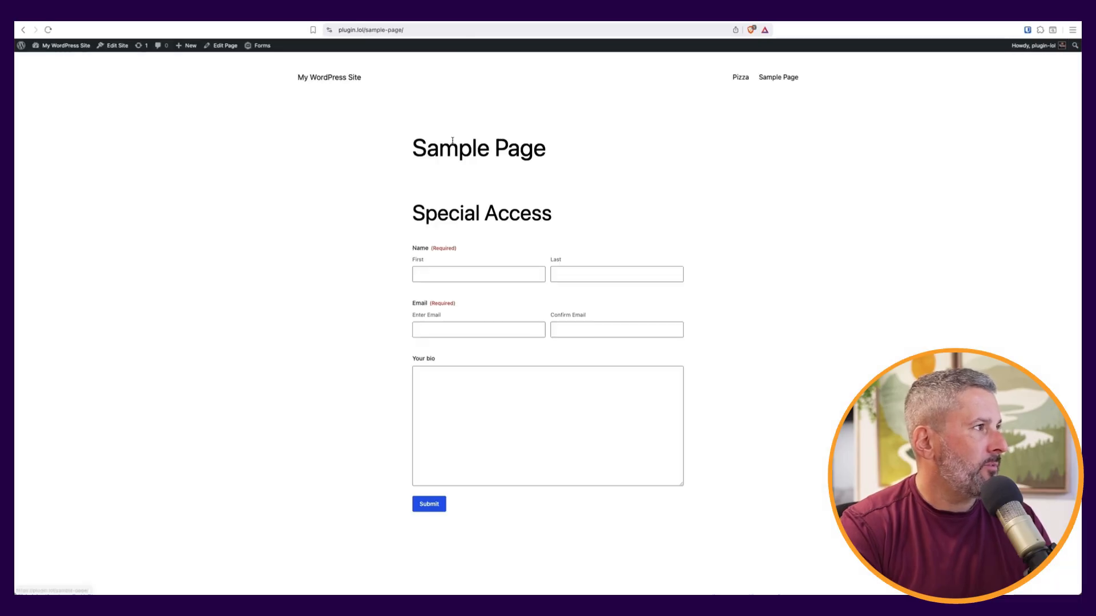
{"action": "key", "text": "ctrl+Tab"}
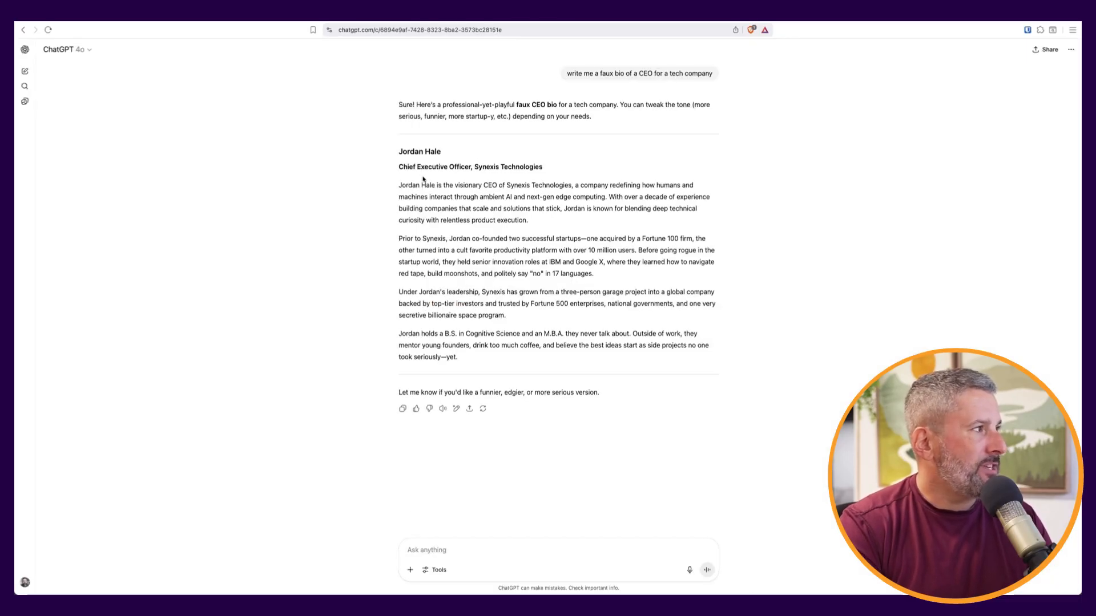
{"action": "left_click_drag", "start_coordinate": [398, 185], "coordinate": [466, 360]}
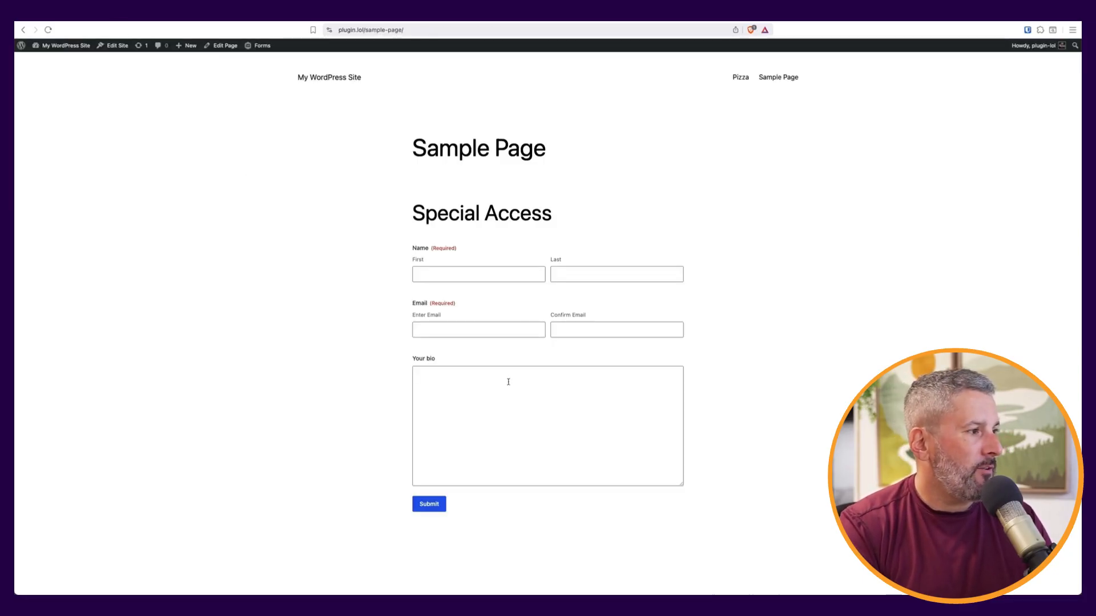
Enter a first and last name, an e-mail address and its confirmation
{"action": "left_click", "coordinate": [453, 274]}
{"action": "key", "text": "Tab"}
{"action": "key", "text": "Tab"}
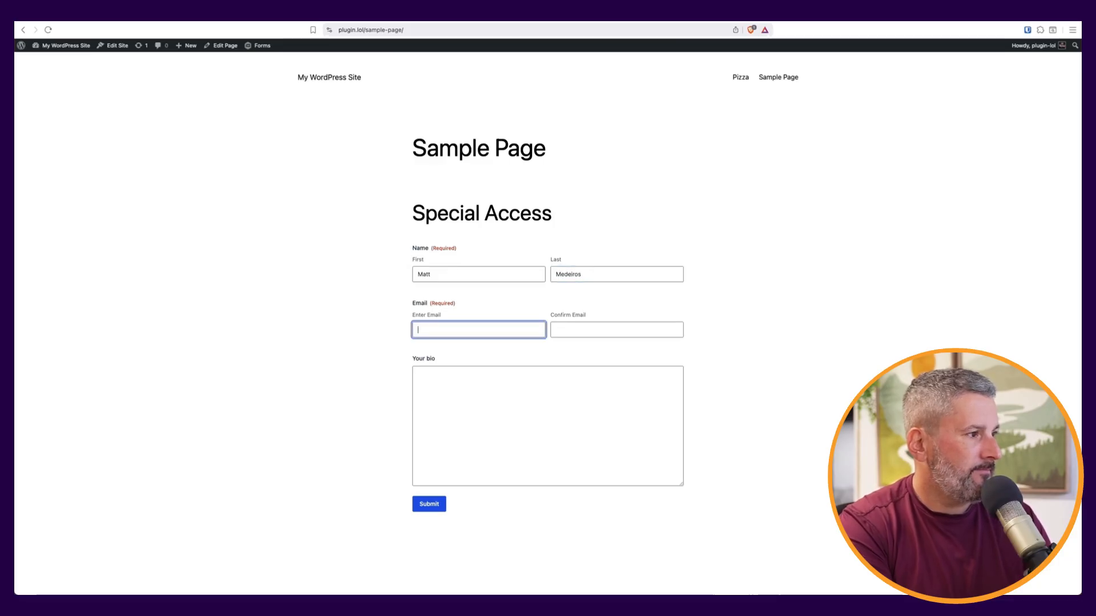
{"action": "key", "text": "Tab"}
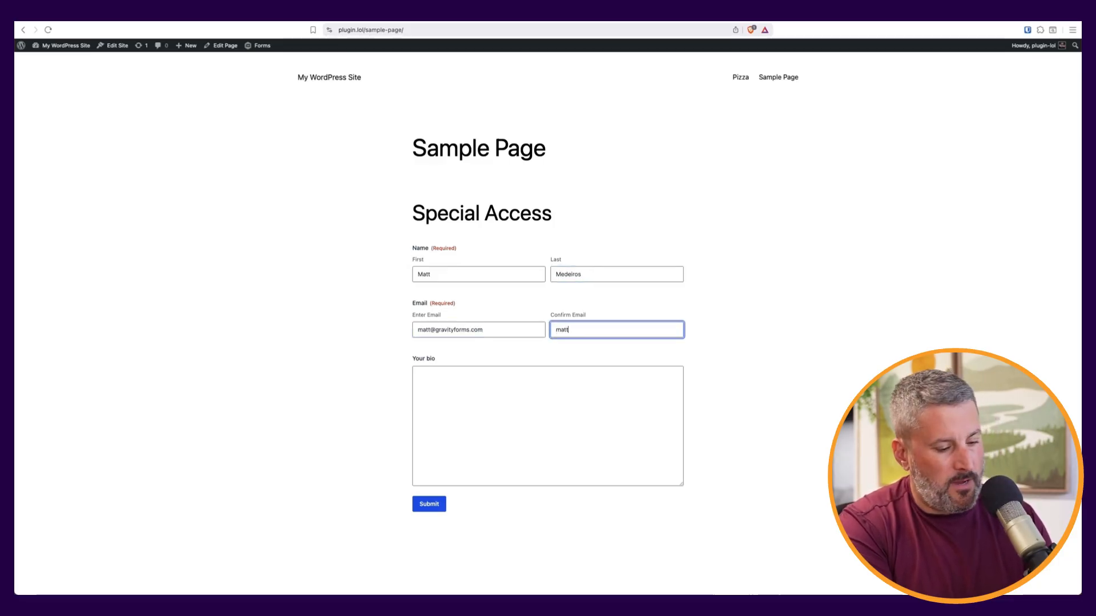
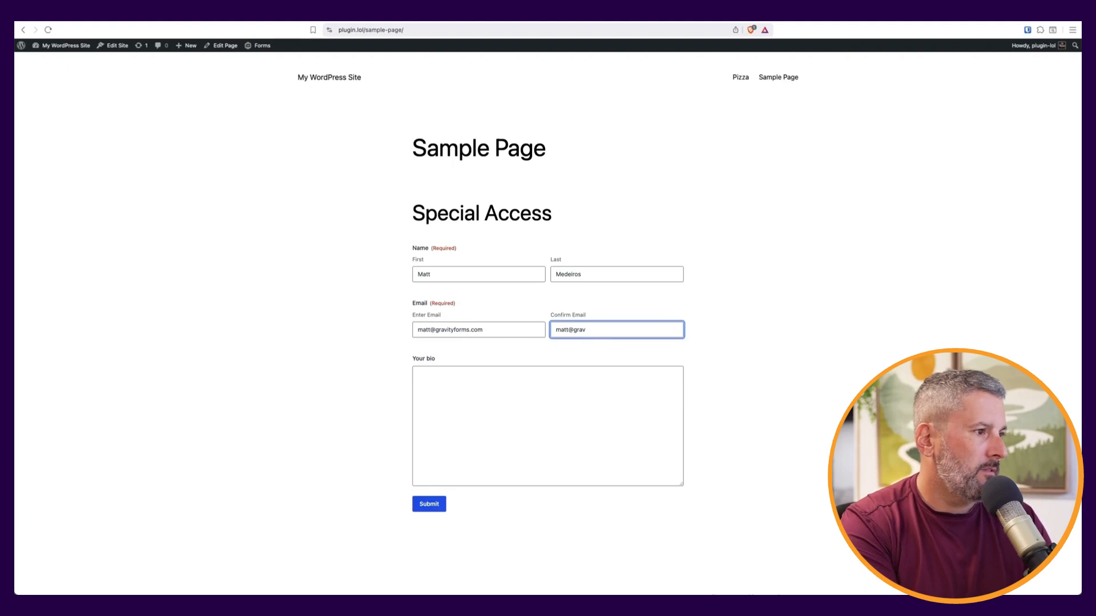
Paste the copied CEO bio into Your bio and submit the form
{"action": "key", "text": "Tab"}
{"action": "key", "text": "super+v"}
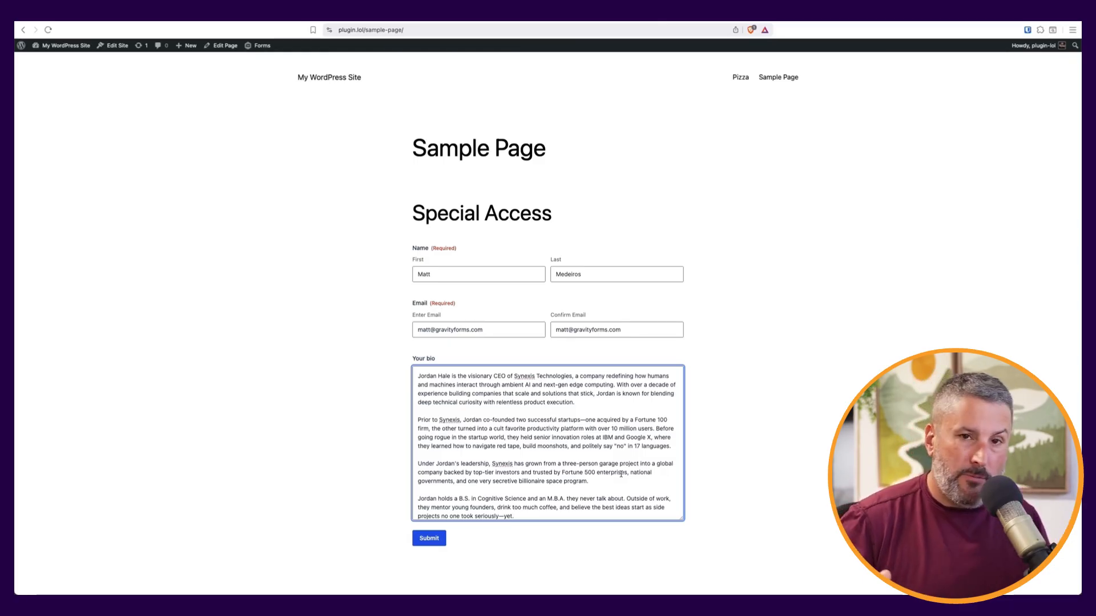
{"action": "left_click", "coordinate": [434, 540]}
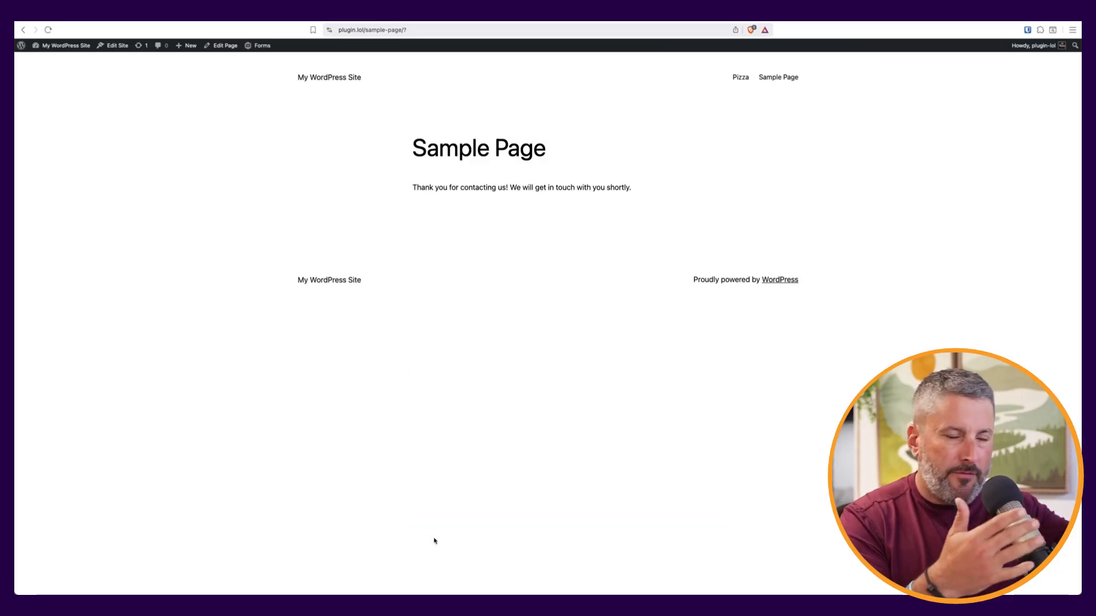
Open the Special Access form's entries and highlight the new entry's OpenAI-condensed Summarized bio
{"action": "mouse_move", "coordinate": [50, 46]}
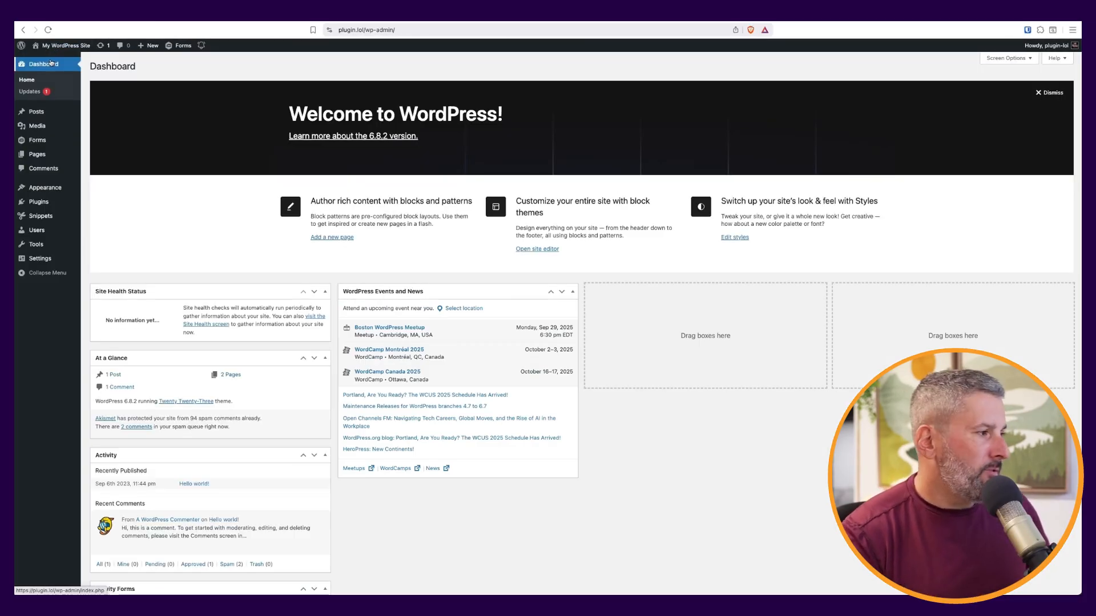
{"action": "mouse_move", "coordinate": [46, 141]}
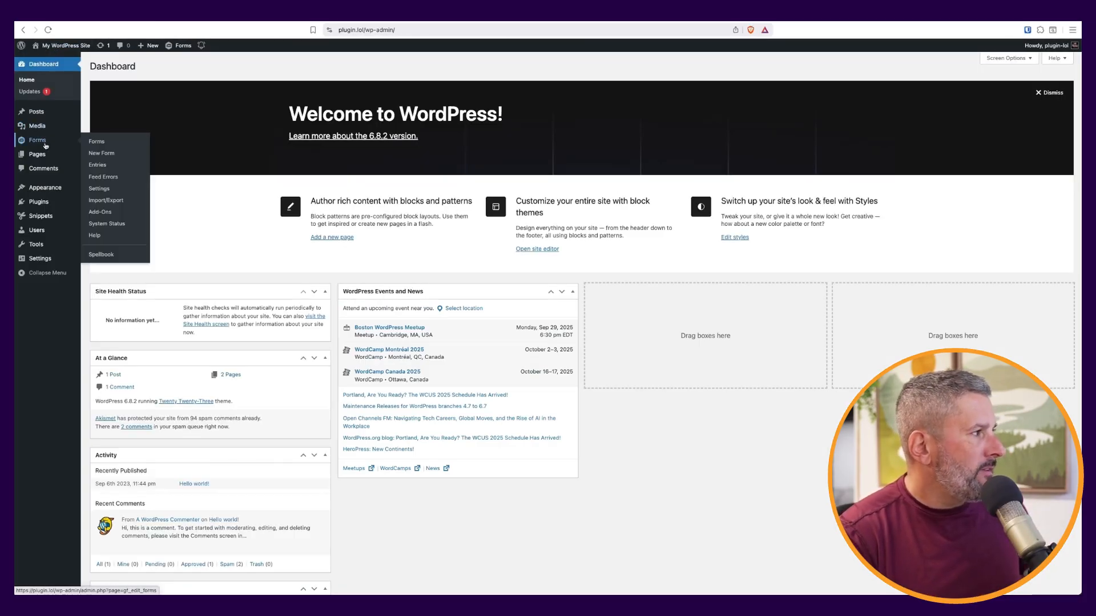
{"action": "left_click", "coordinate": [112, 167]}
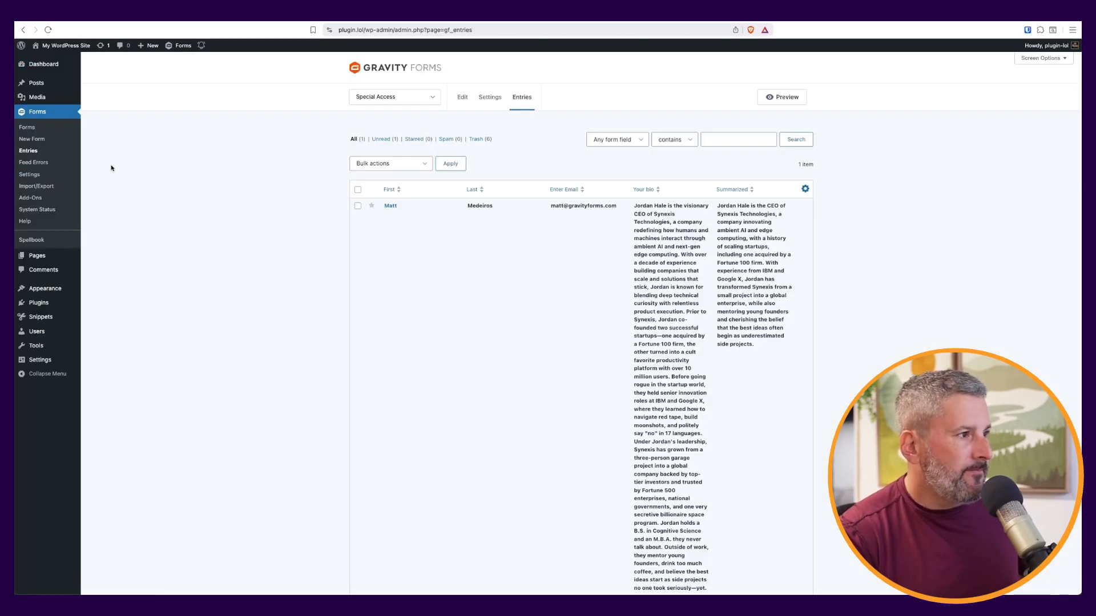
{"action": "scroll", "coordinate": [261, 317], "scroll_direction": "down", "scroll_amount": 1}
{"action": "scroll", "coordinate": [274, 317], "scroll_direction": "up", "scroll_amount": 2}
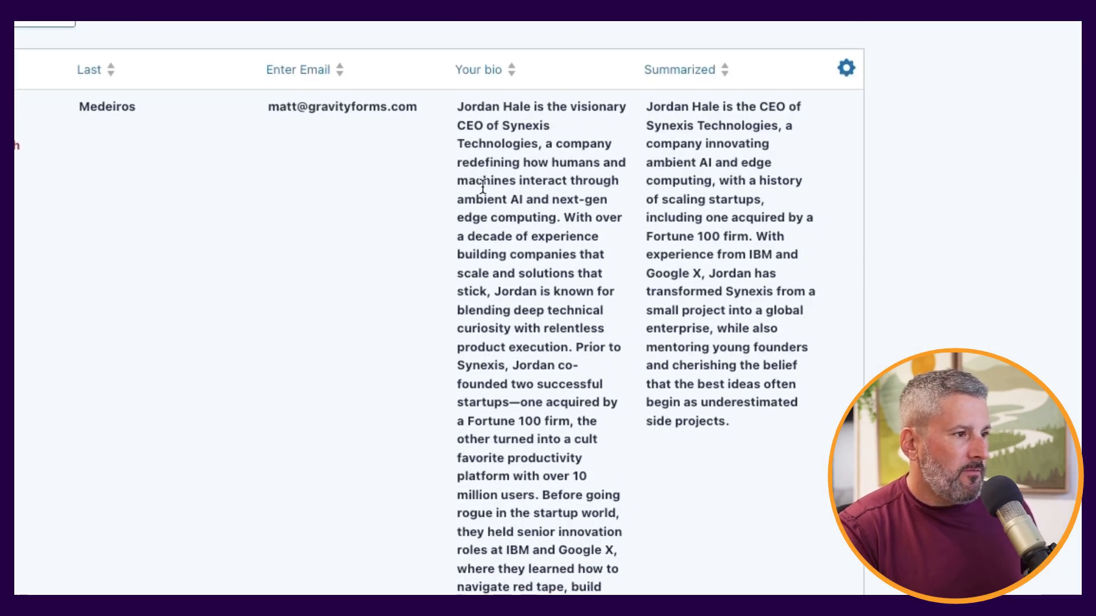
{"action": "scroll", "coordinate": [483, 165], "scroll_direction": "down", "scroll_amount": 1}
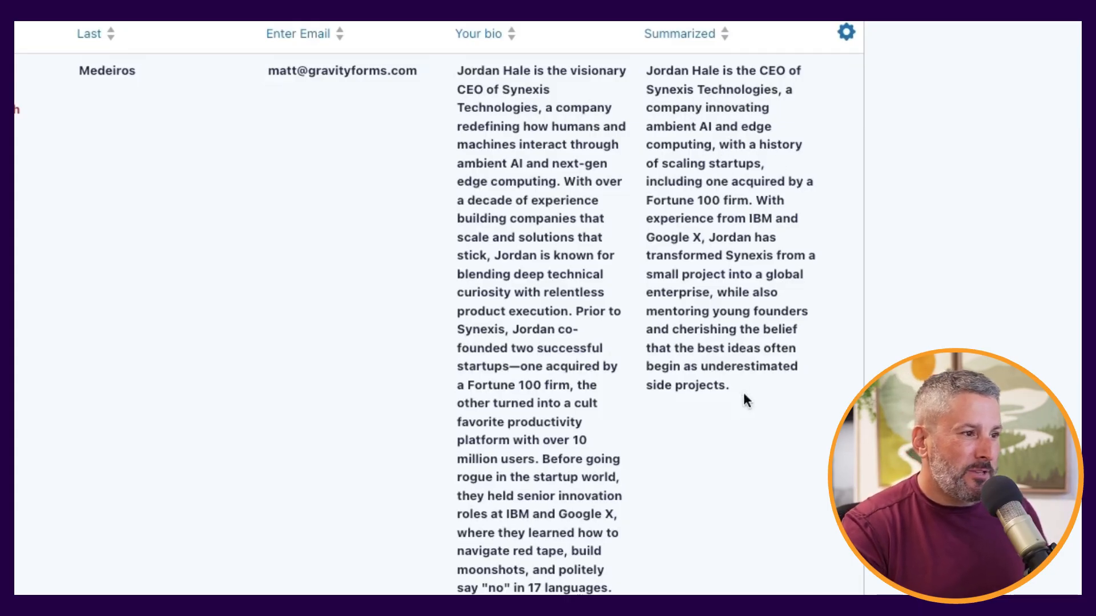
{"action": "left_click_drag", "start_coordinate": [737, 406], "coordinate": [679, 94]}
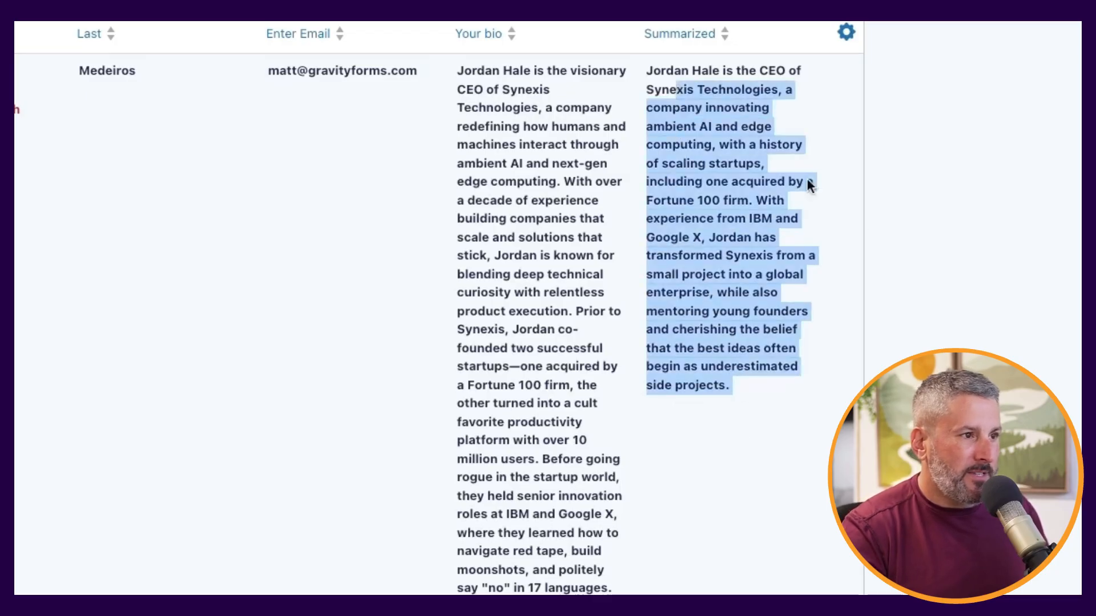
{"action": "left_click", "coordinate": [864, 215]}
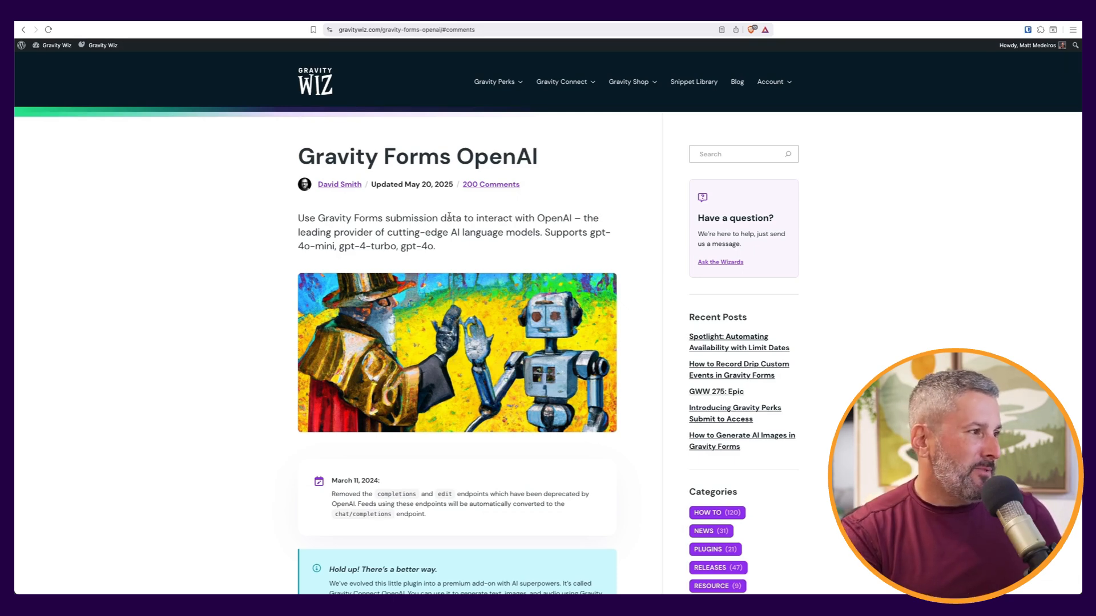
Skim the Gravity Forms OpenAI post, then bring up the Gravity Connect OpenAI documentation
{"action": "scroll", "coordinate": [451, 217], "scroll_direction": "down", "scroll_amount": 5}
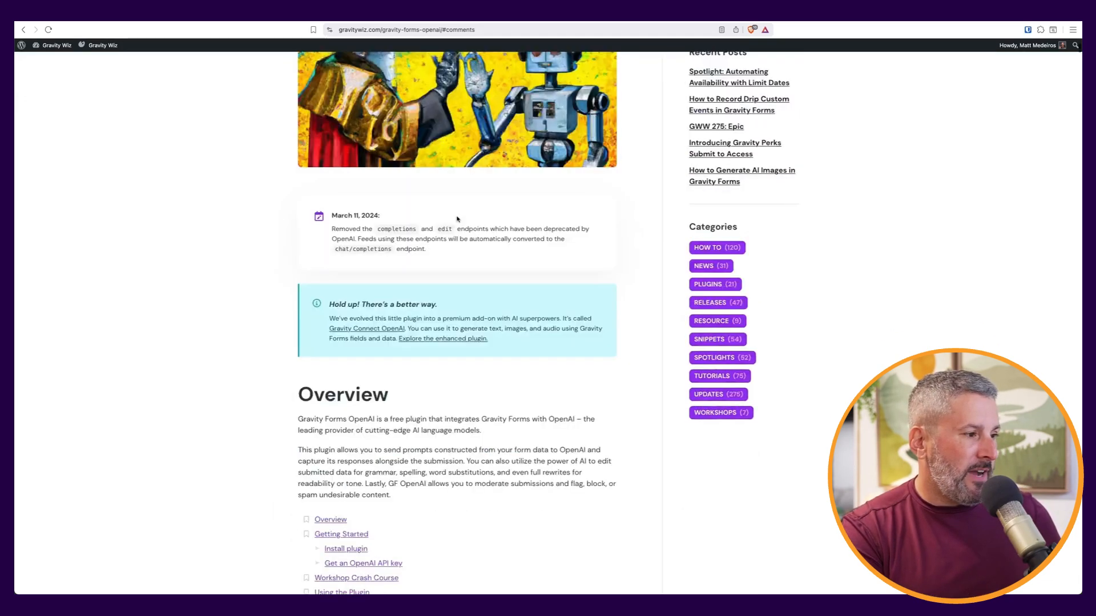
{"action": "scroll", "coordinate": [456, 218], "scroll_direction": "up", "scroll_amount": 5}
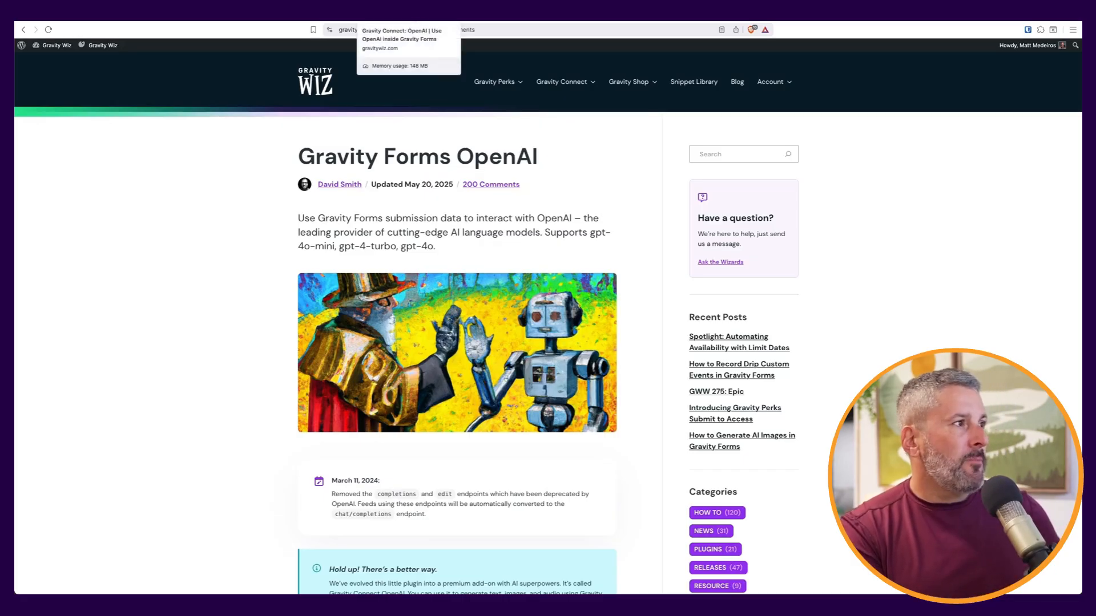
{"action": "left_click", "coordinate": [412, 20]}
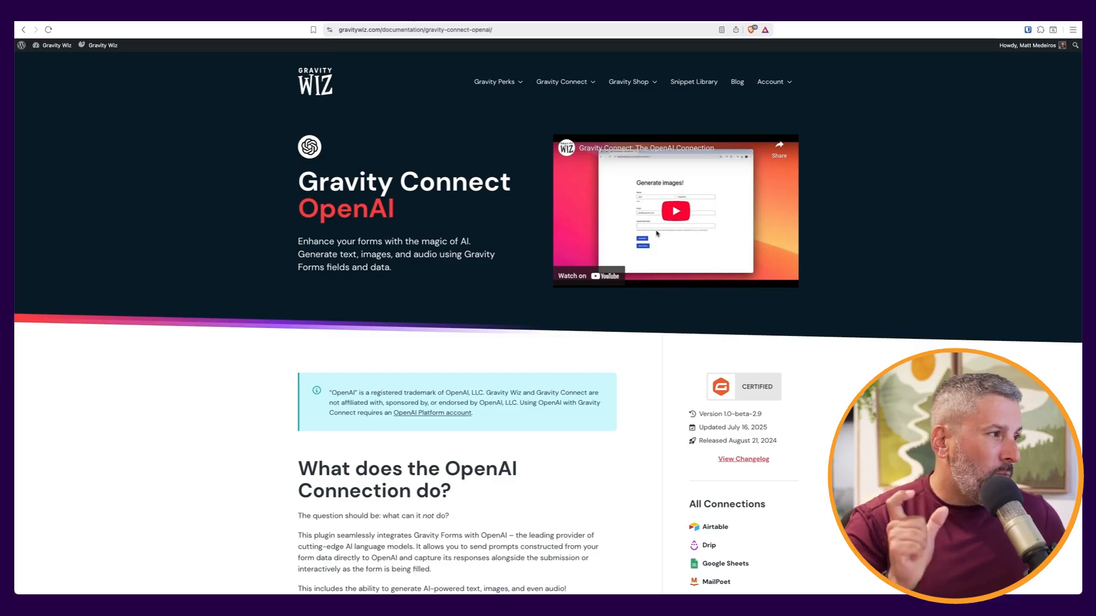